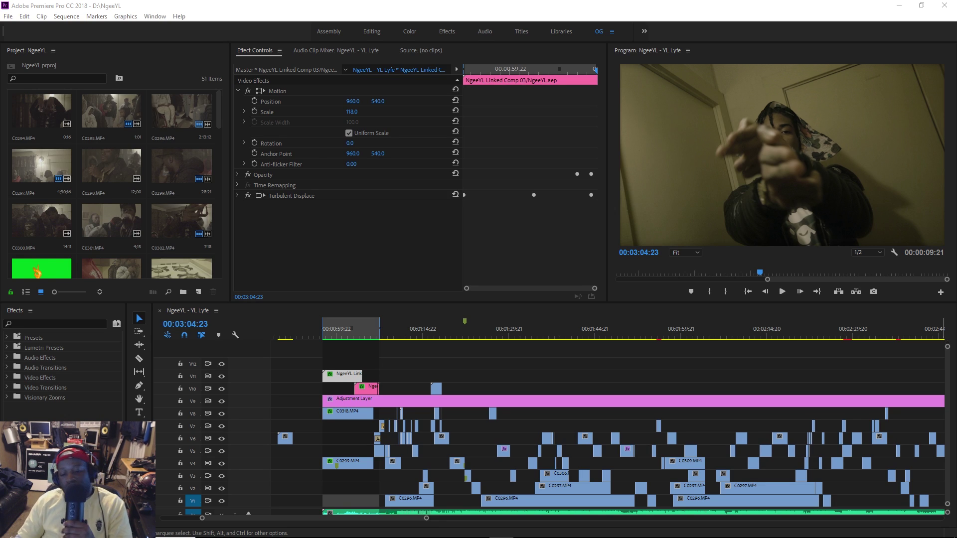
Move the playhead to the fiery NGeeYL title at 00:00:59:18
left_click(336, 329)
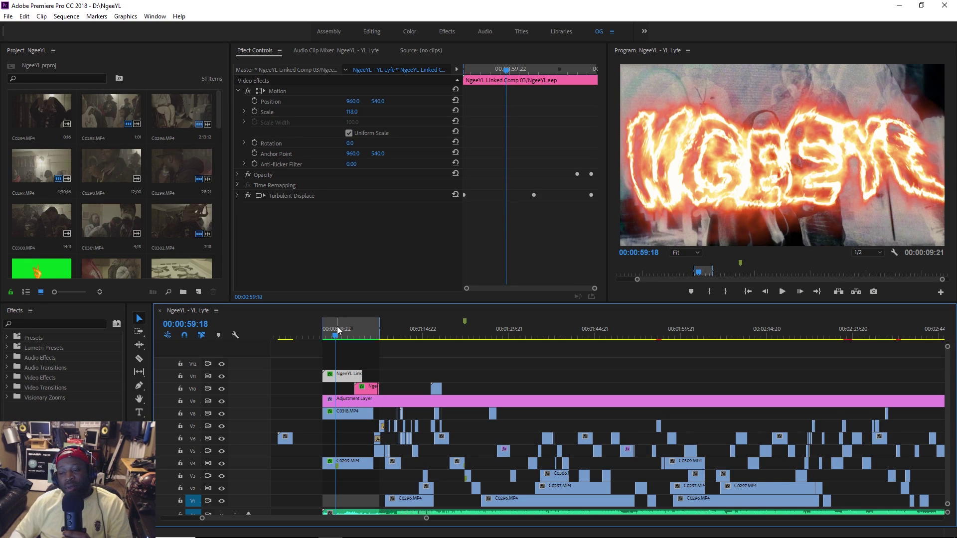
Undo to the plain NGeeYL graphic, enlarge it to font size 369 and shift it left
key("ctrl+z")
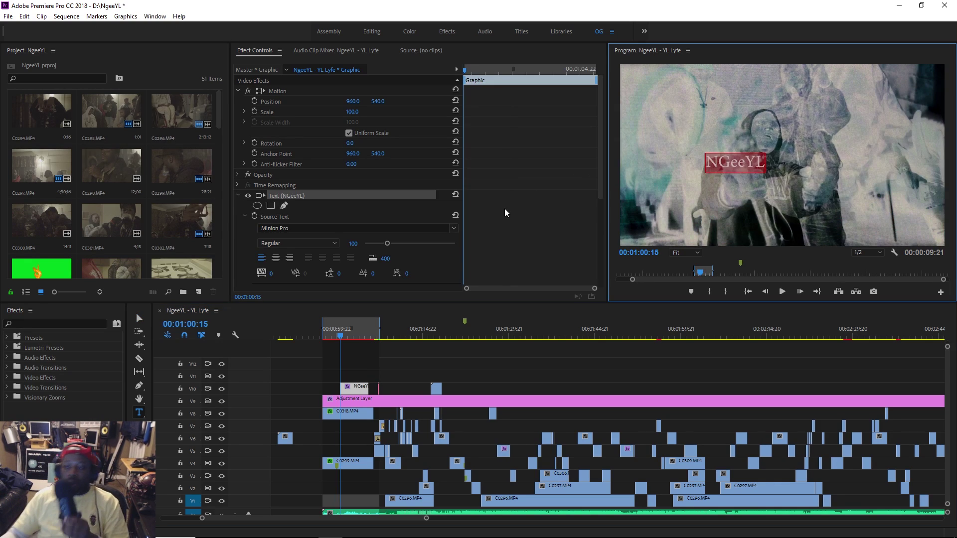
left_click_drag(387, 243, 450, 243)
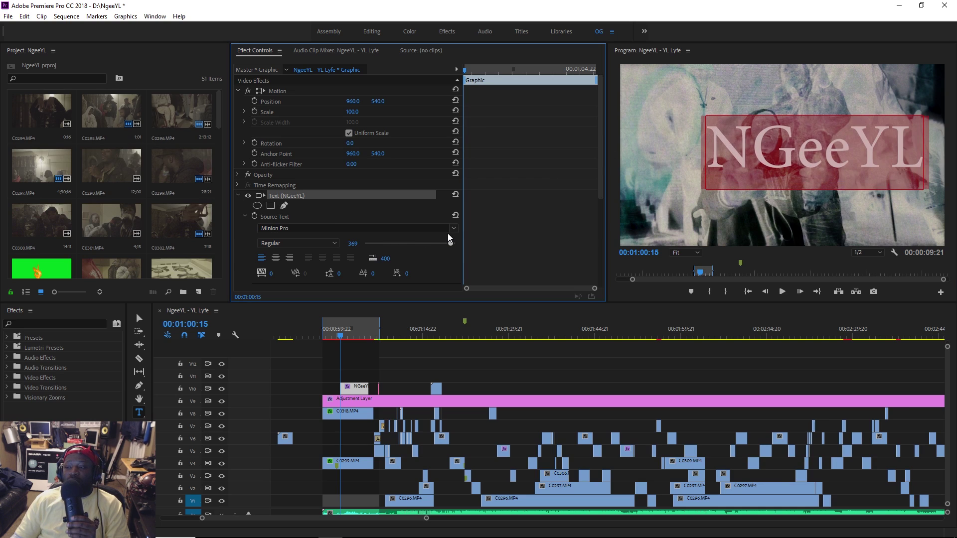
left_click(729, 149)
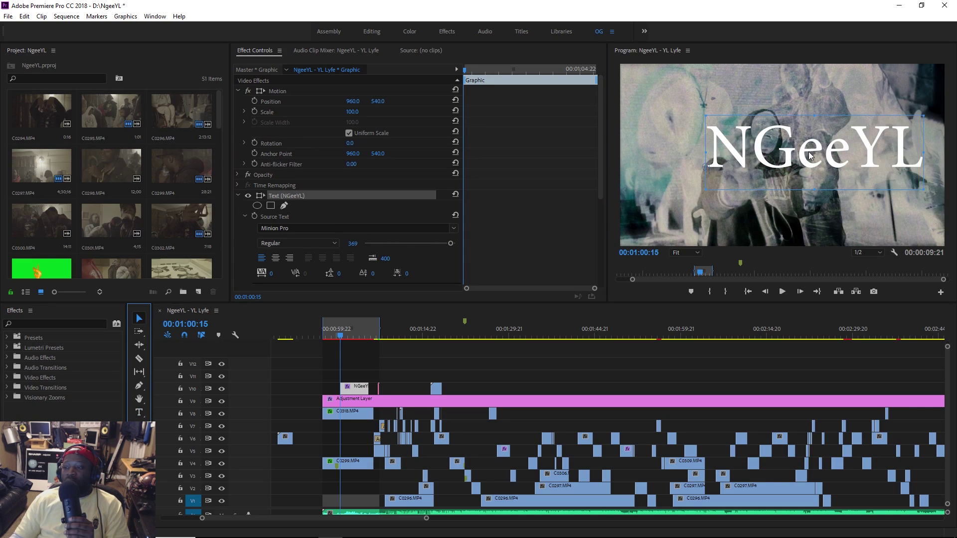
key("Escape")
left_click_drag(790, 159, 781, 159)
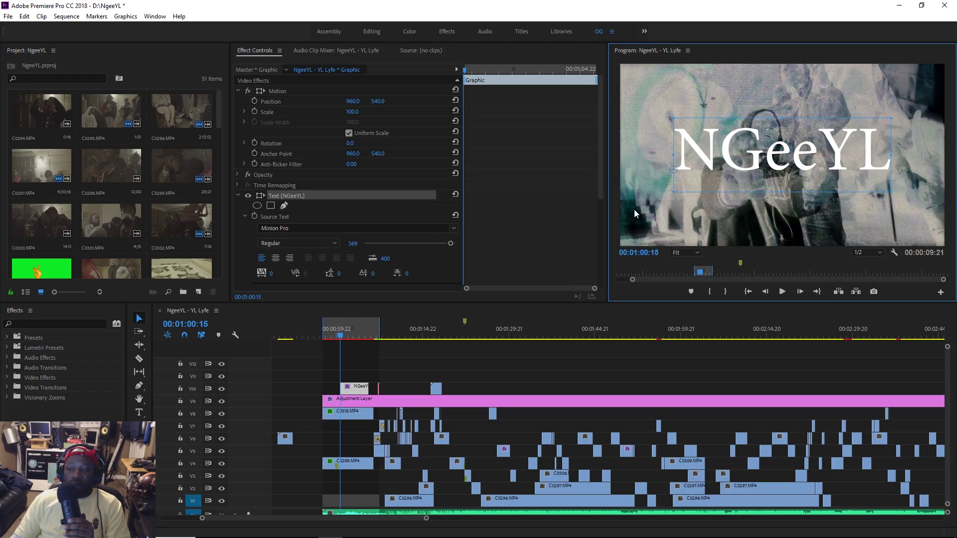
Set the NGeeYL title in the Spoooky Drips font
left_click(453, 228)
scroll(381, 366, "down", 3)
scroll(383, 366, "down", 3)
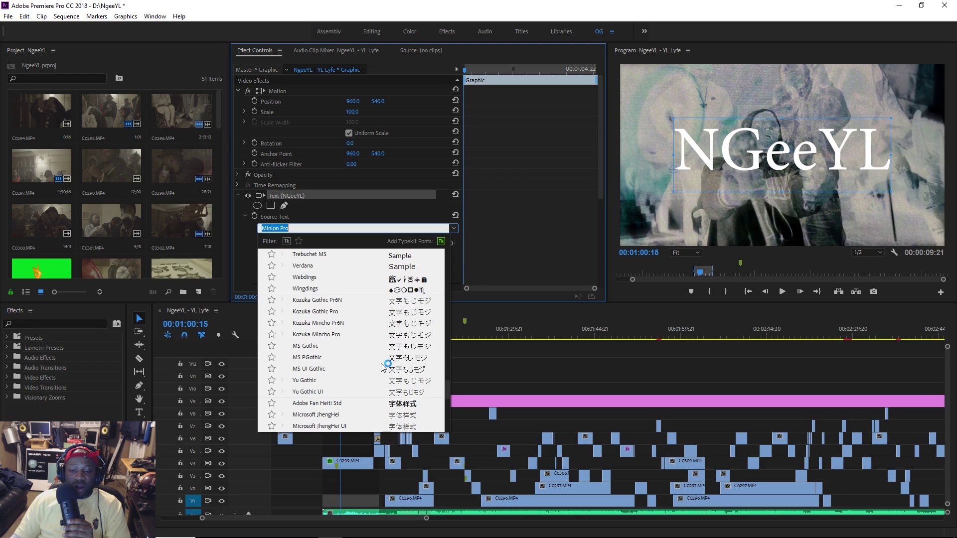
scroll(383, 365, "up", 2)
scroll(404, 353, "up", 3)
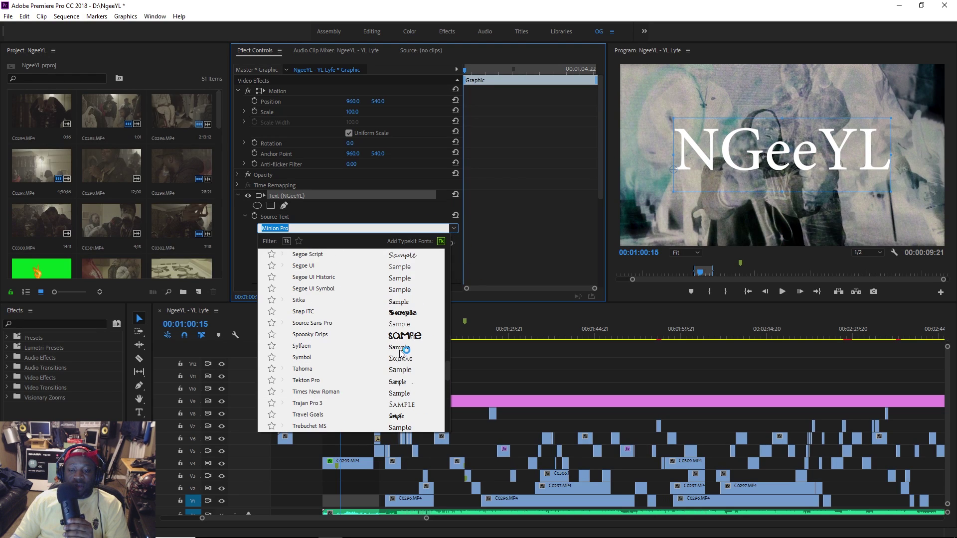
left_click(316, 337)
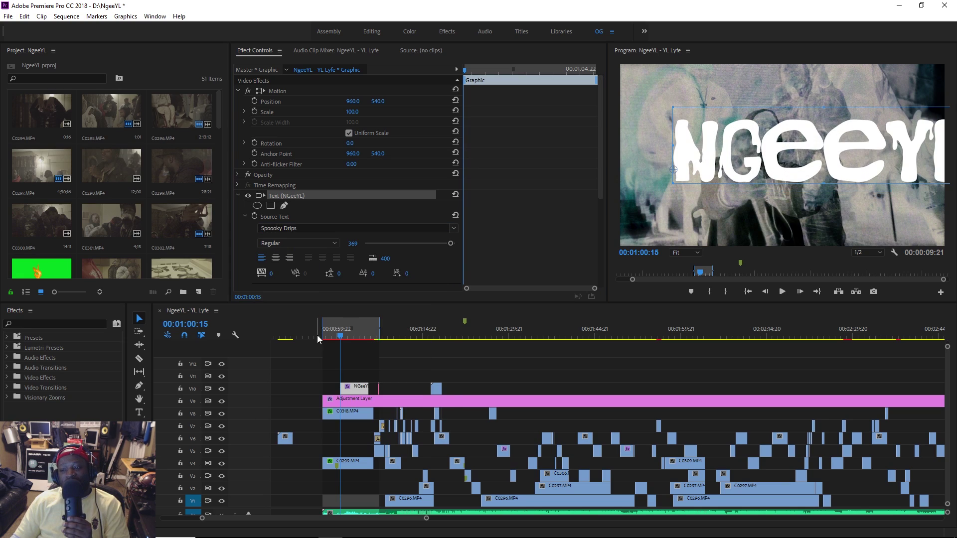
Replace the title clip with a linked After Effects composition and switch to After Effects
right_click(356, 387)
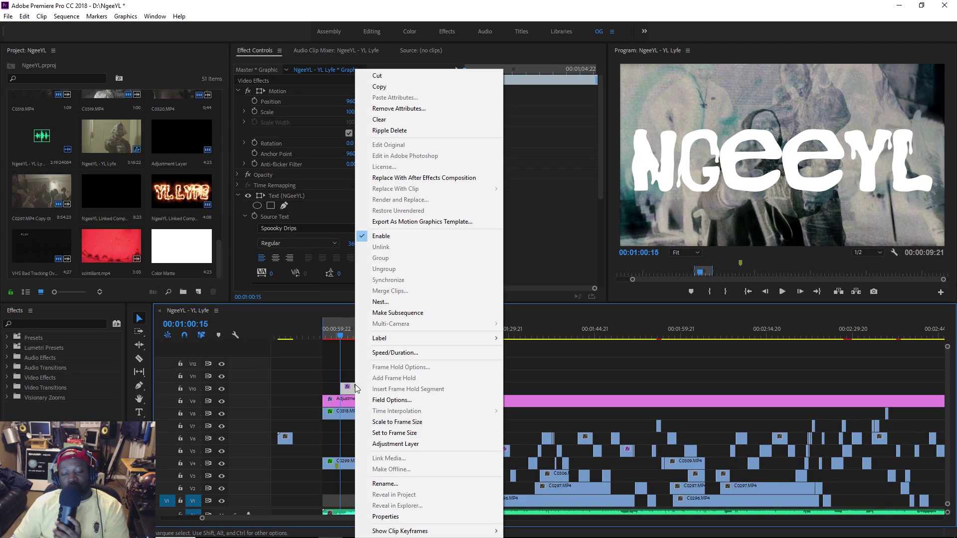
left_click(401, 178)
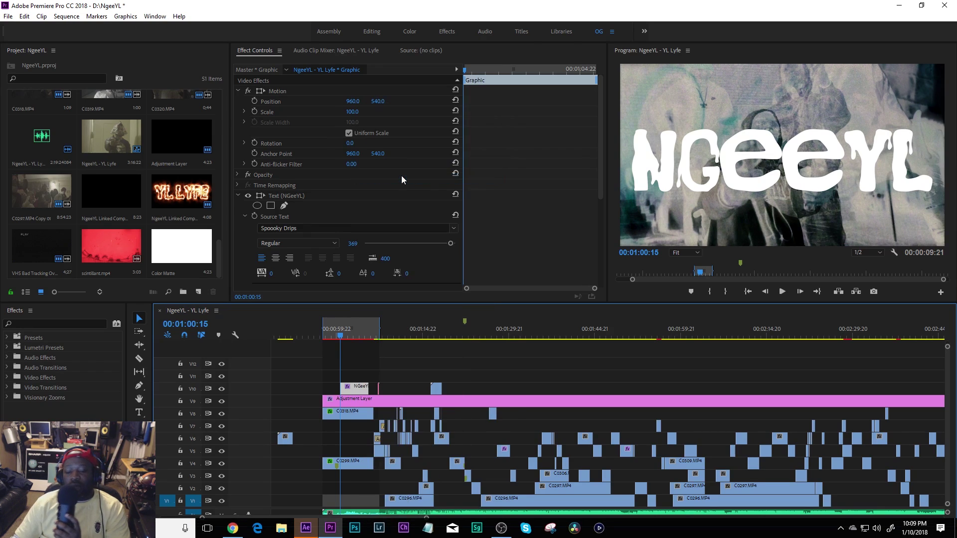
left_click(307, 529)
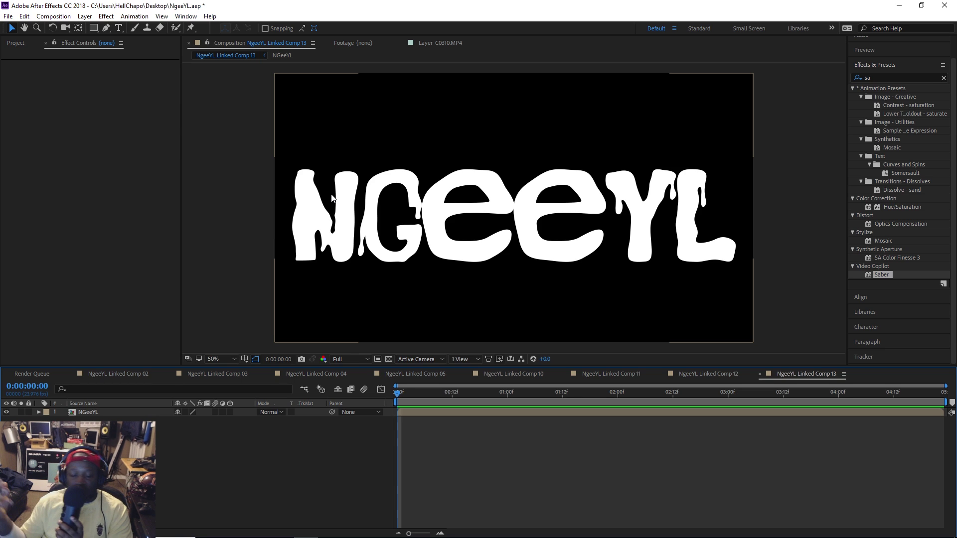
Open the NGeeYL text precomp for editing
double_click(82, 411)
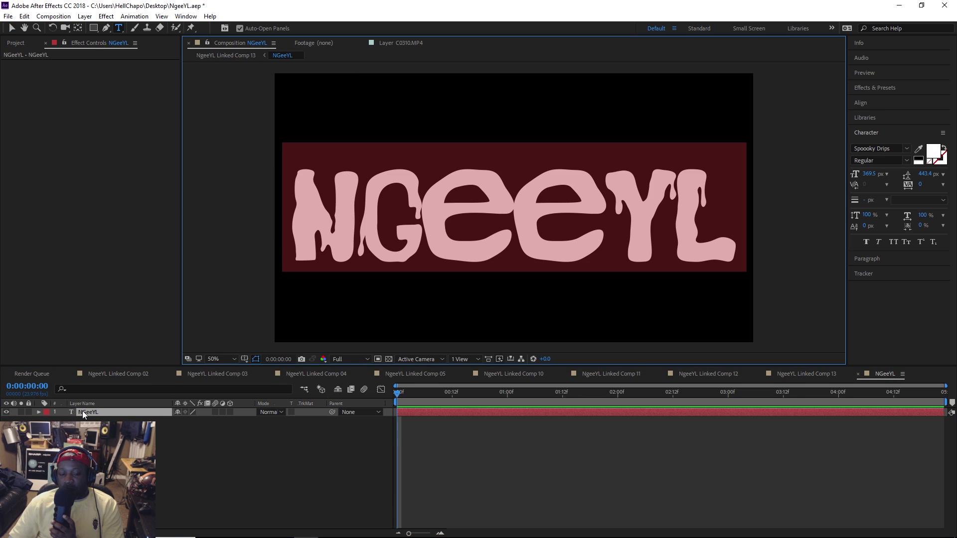
left_click(83, 411)
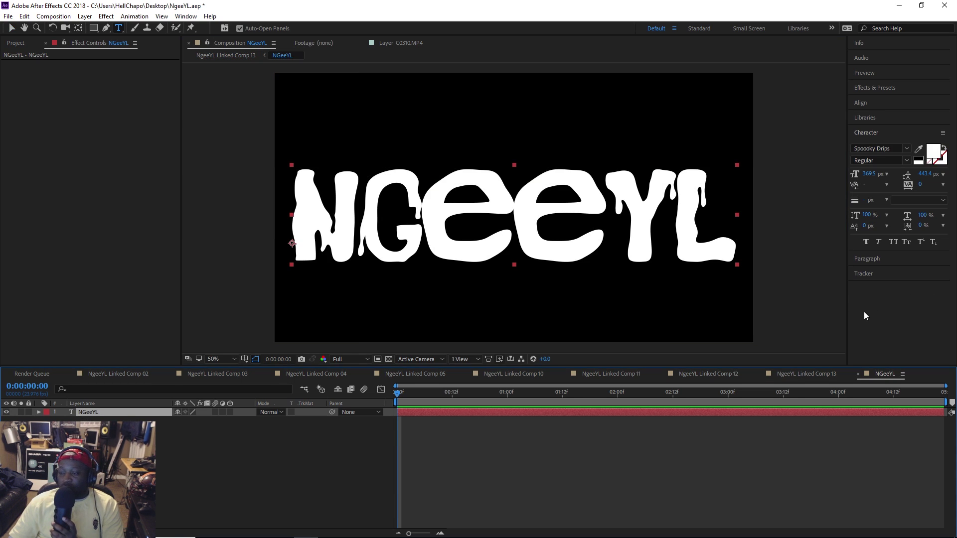
Add a full-frame red solid layer above the NGeeYL text via Layer > New > Solid
left_click(84, 16)
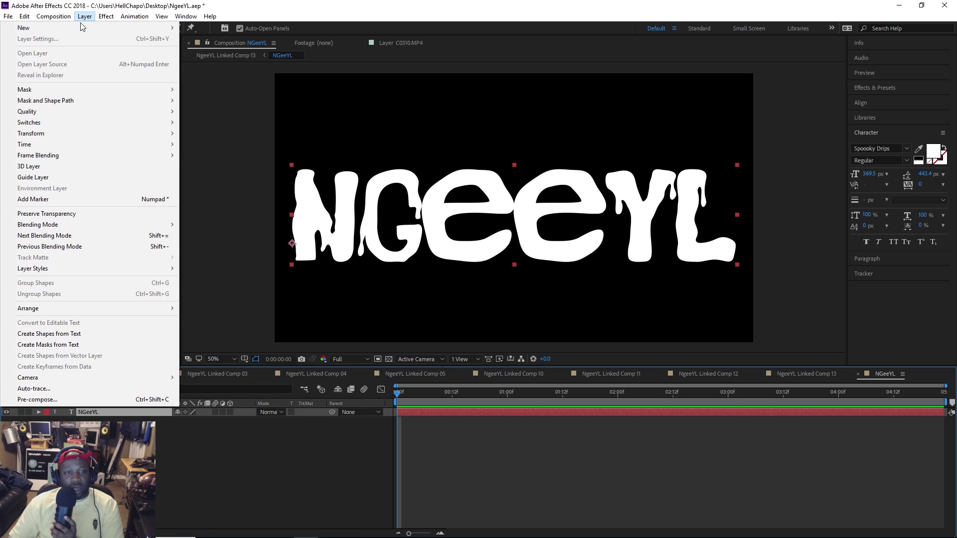
left_click(238, 40)
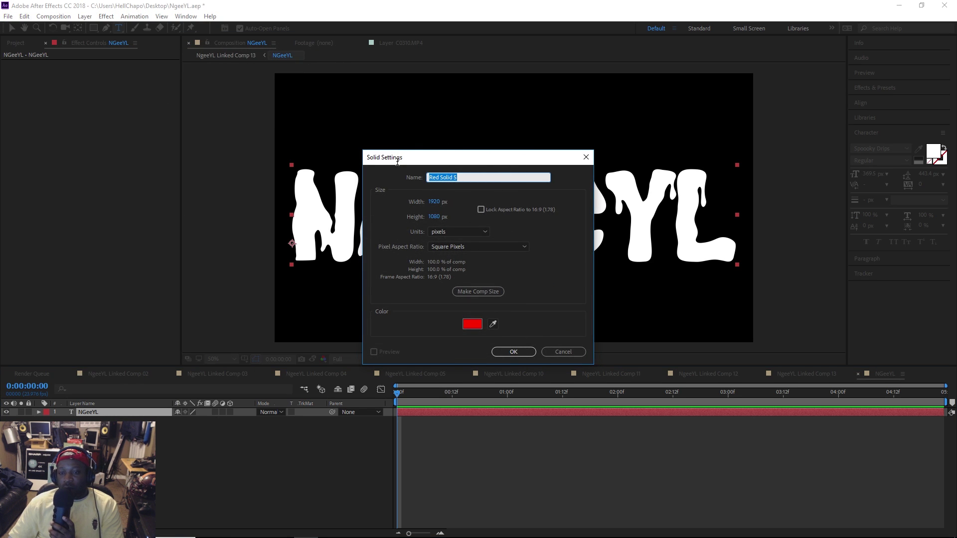
left_click_drag(411, 159, 405, 118)
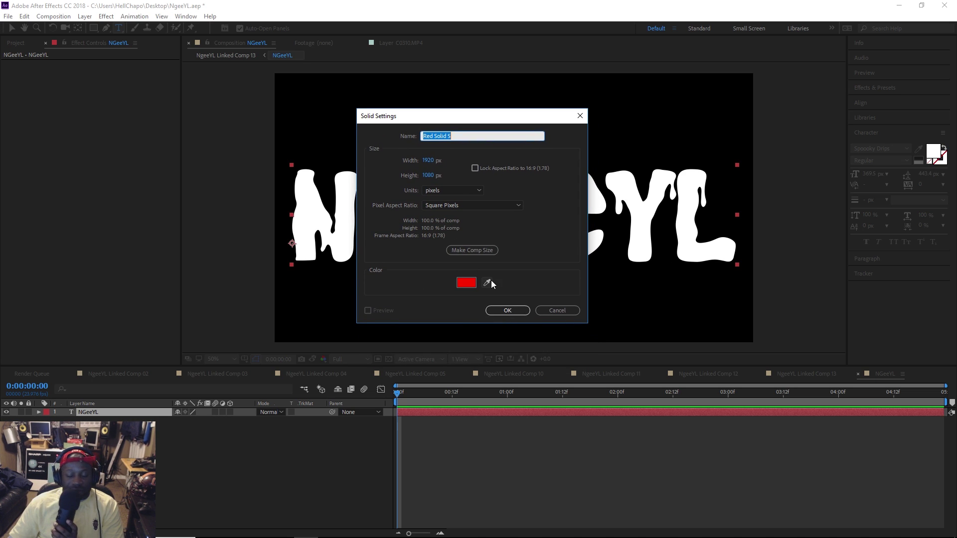
left_click(511, 313)
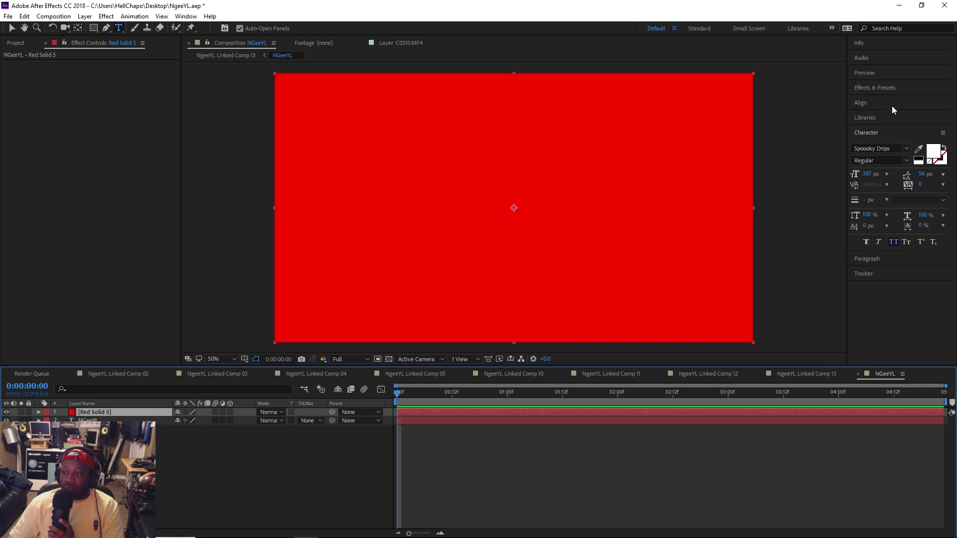
Apply the Saber effect to the red solid
left_click(880, 90)
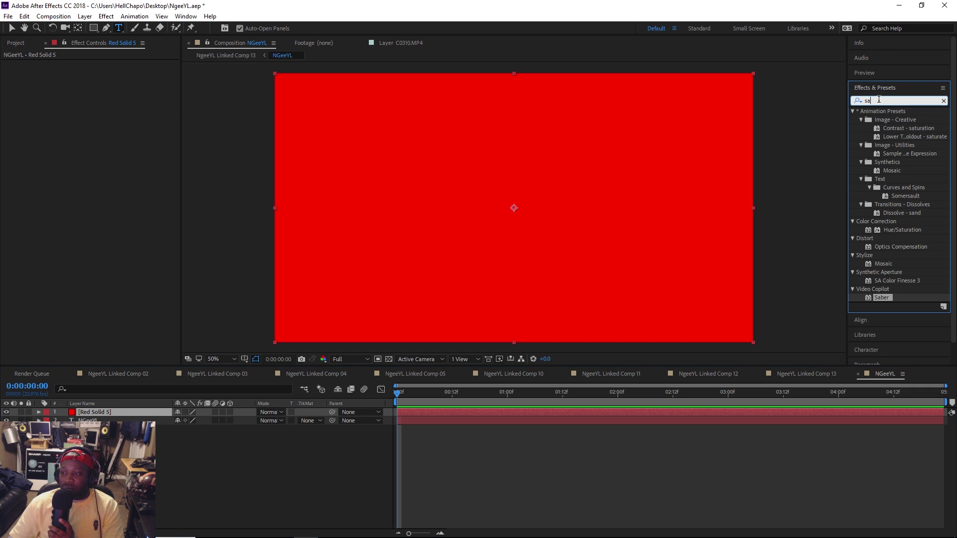
double_click(869, 297)
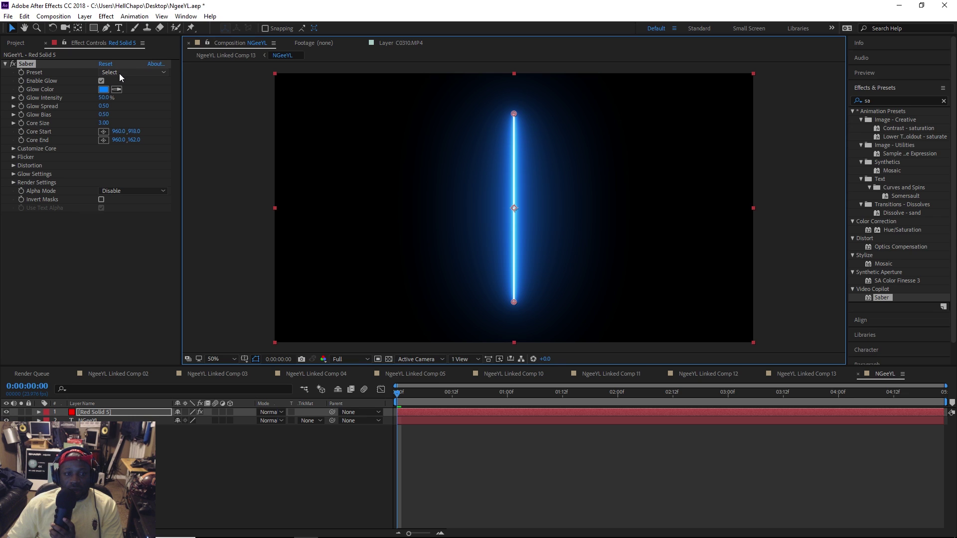
Set Saber's Customize Core core type to Text Layer
left_click(14, 149)
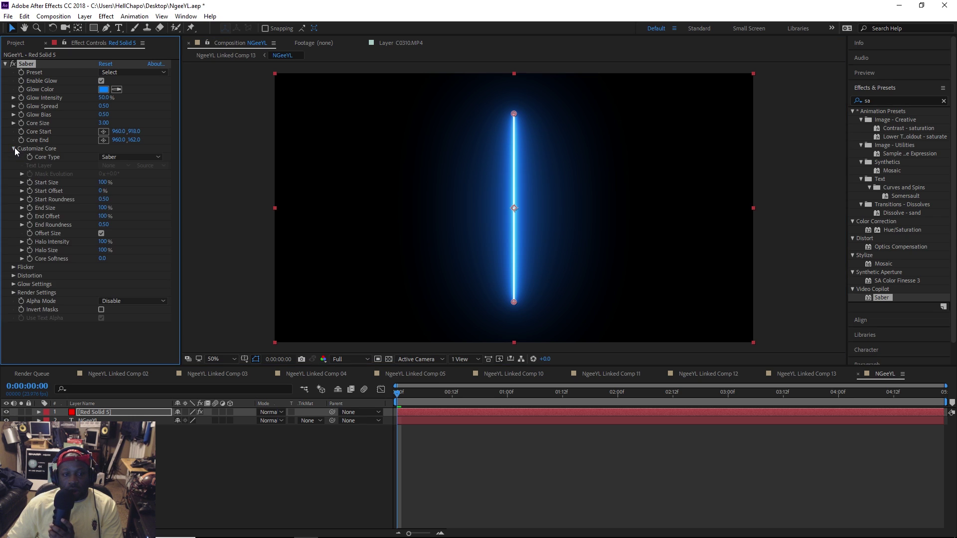
left_click(123, 160)
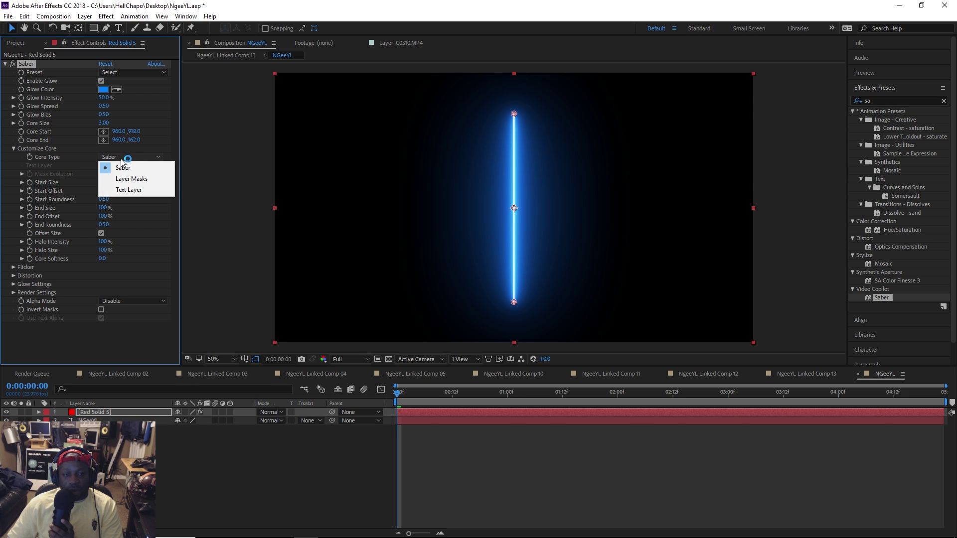
left_click(128, 191)
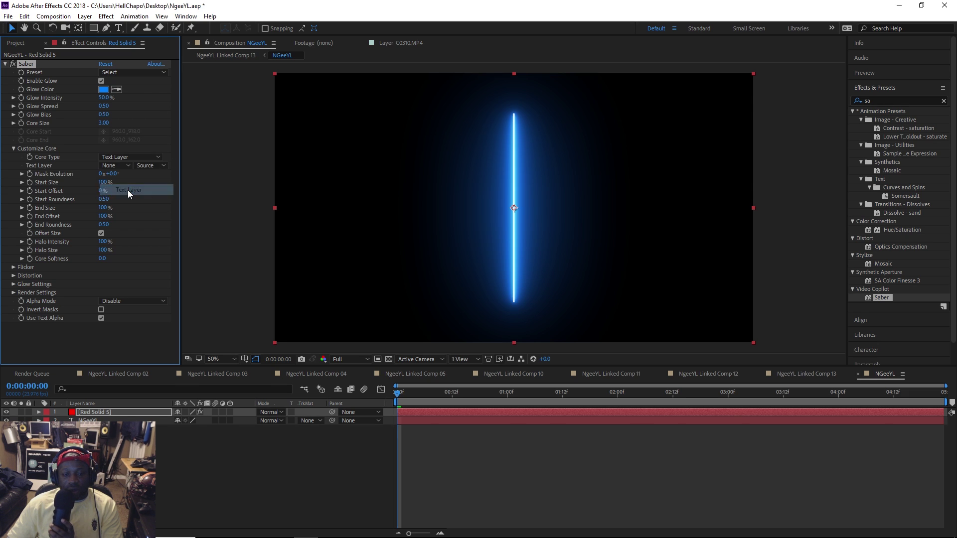
left_click(120, 165)
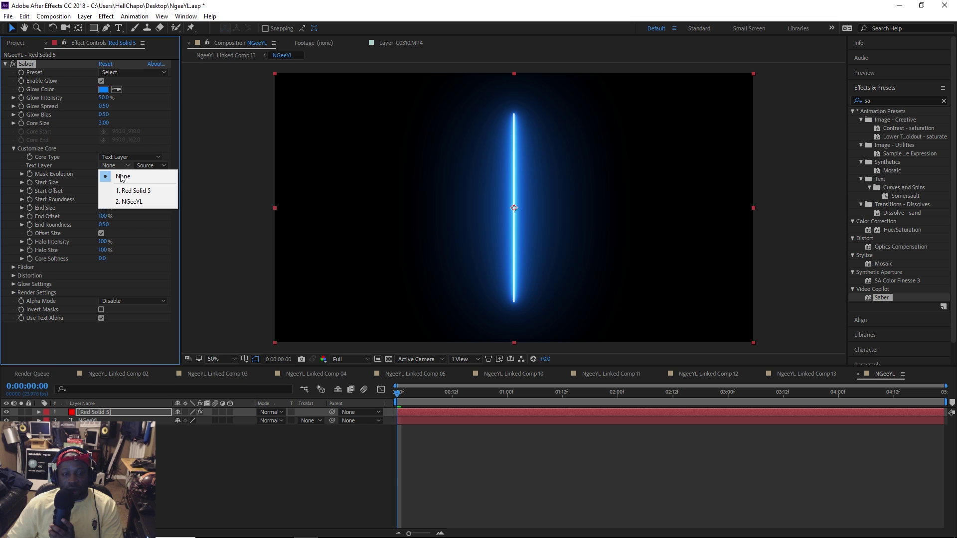
Make Saber trace the 2. NGeeYL text layer and set Composite Settings to Transparent
left_click(126, 201)
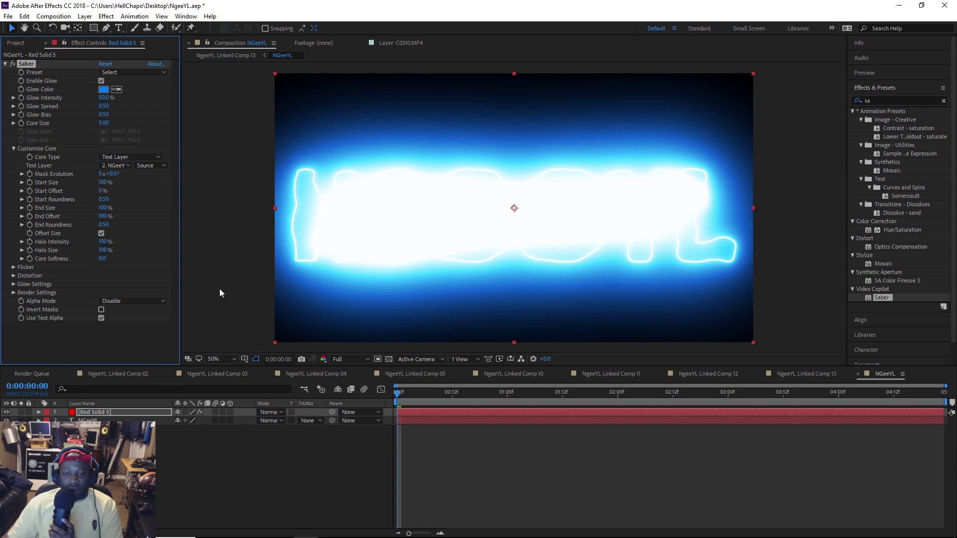
left_click(13, 293)
scroll(67, 292, "down", 1)
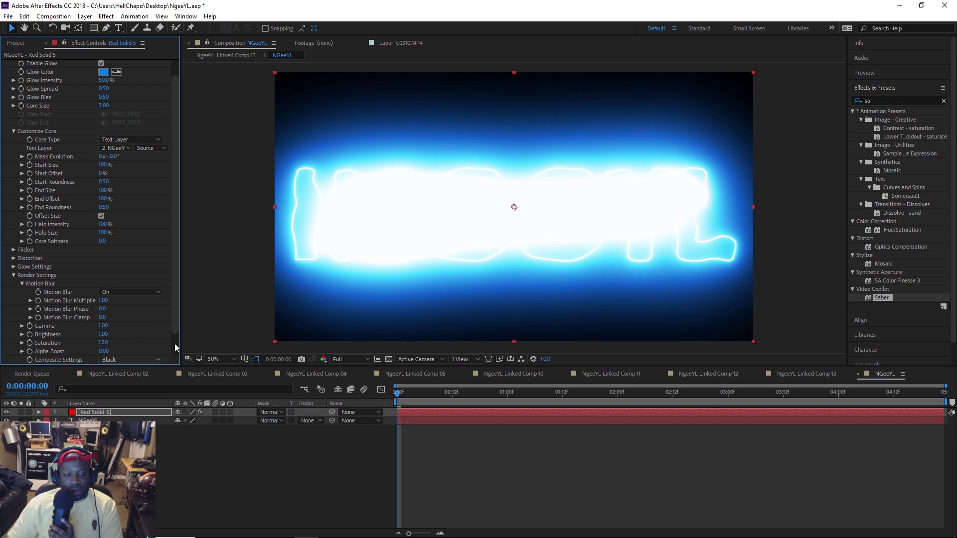
left_click_drag(177, 327, 179, 348)
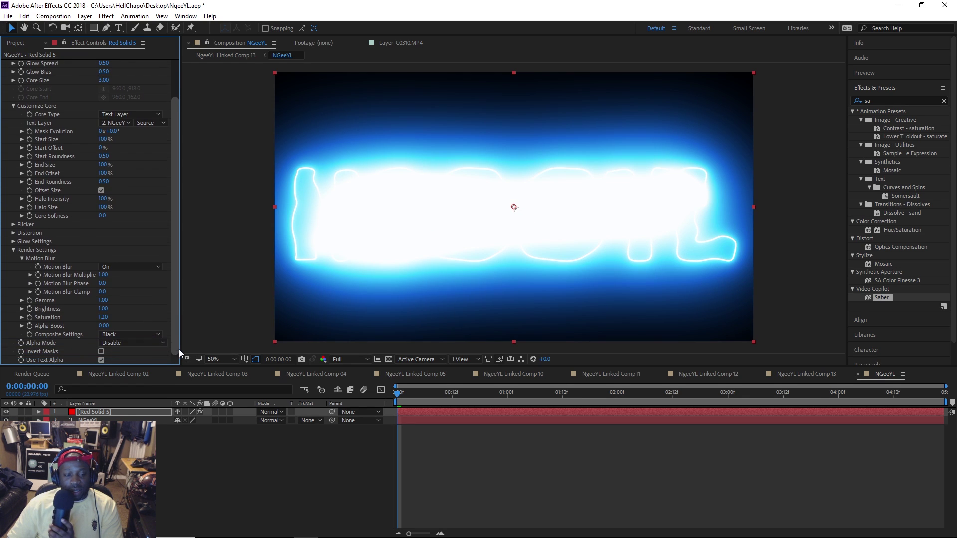
left_click(158, 334)
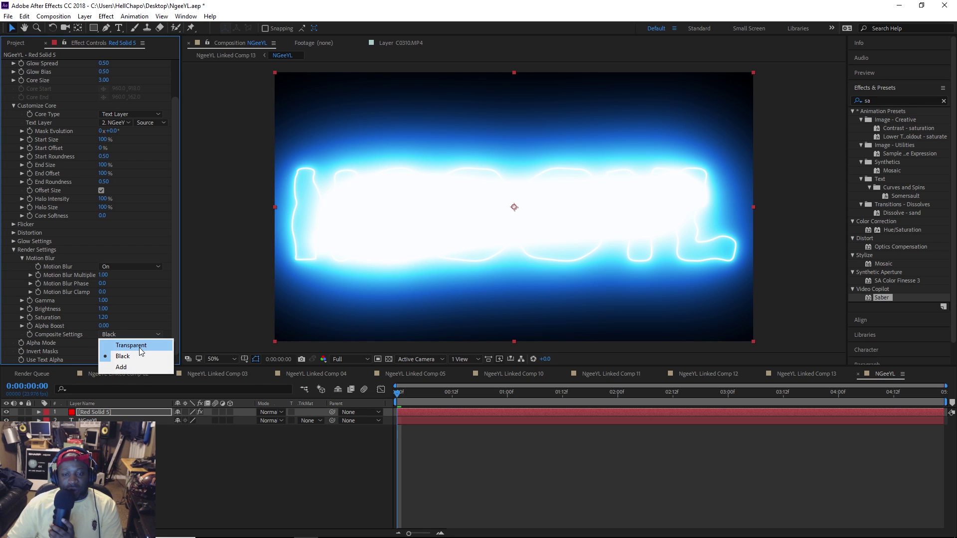
left_click(139, 346)
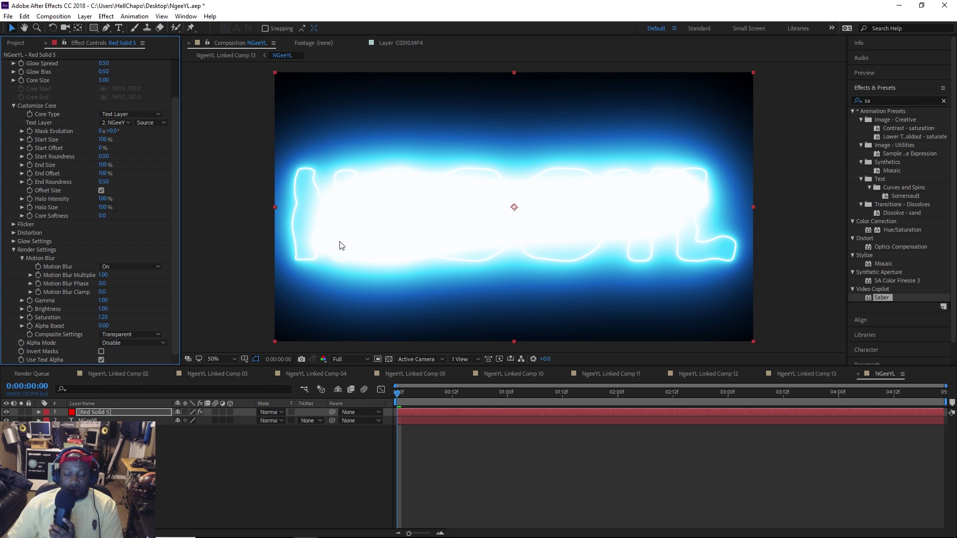
left_click_drag(173, 239, 177, 189)
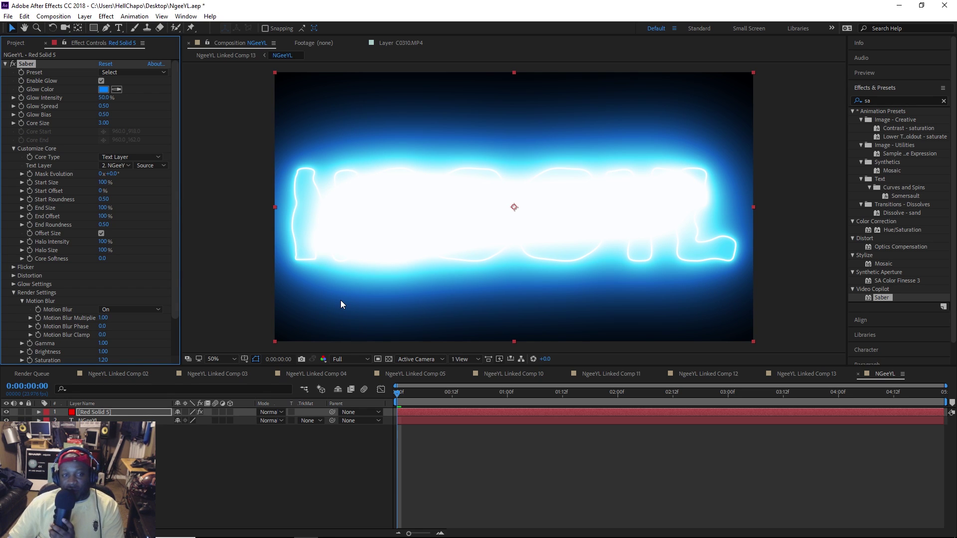
Try the Electric, Core and Haze Saber presets on the title glow
left_click(113, 71)
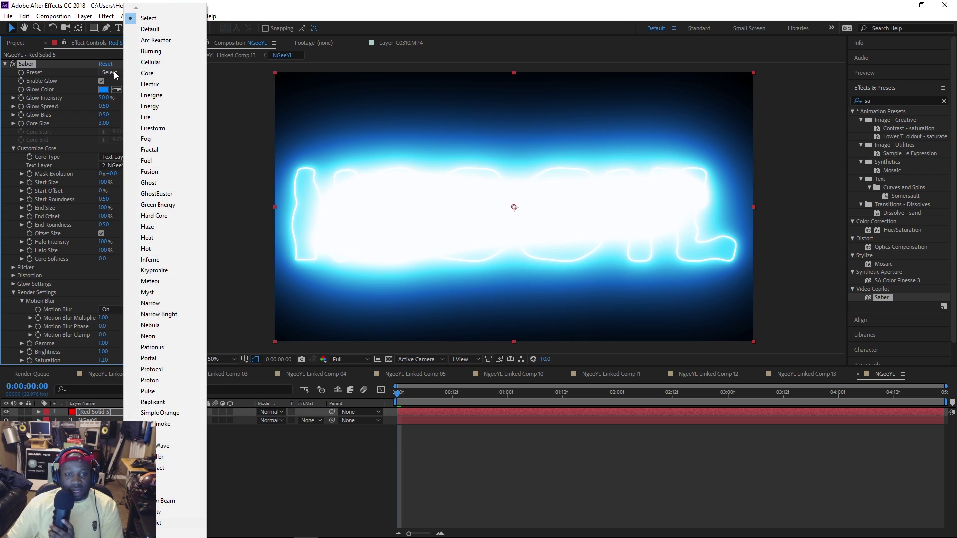
left_click(155, 84)
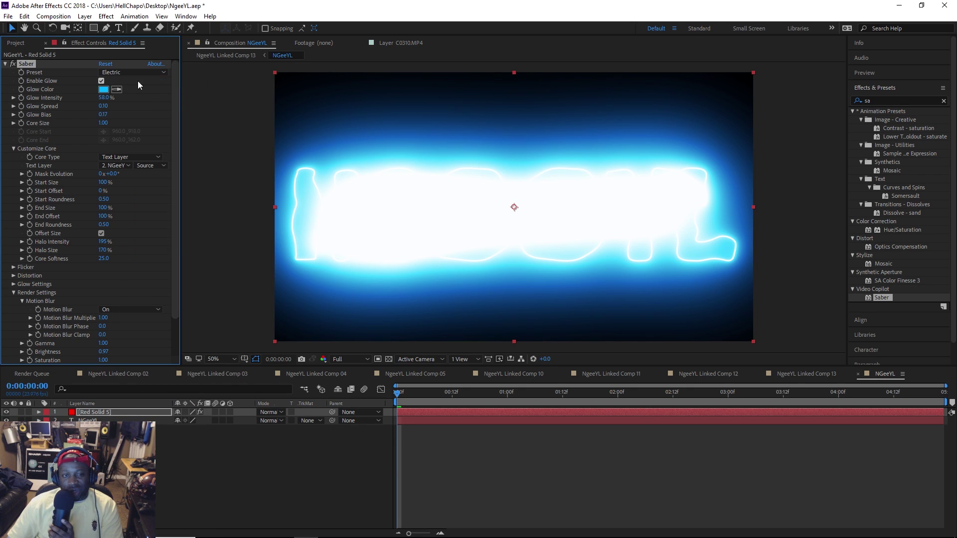
left_click(158, 74)
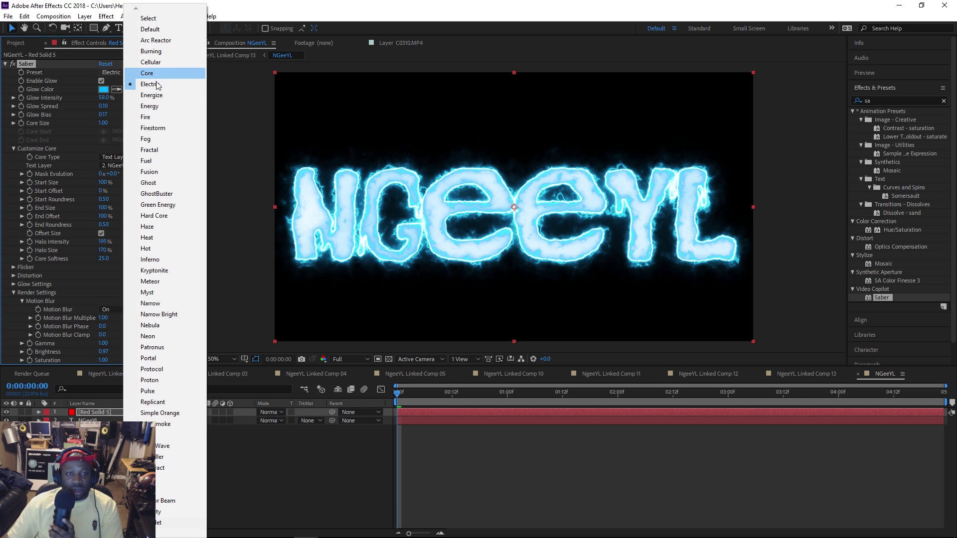
left_click(151, 69)
left_click(156, 89)
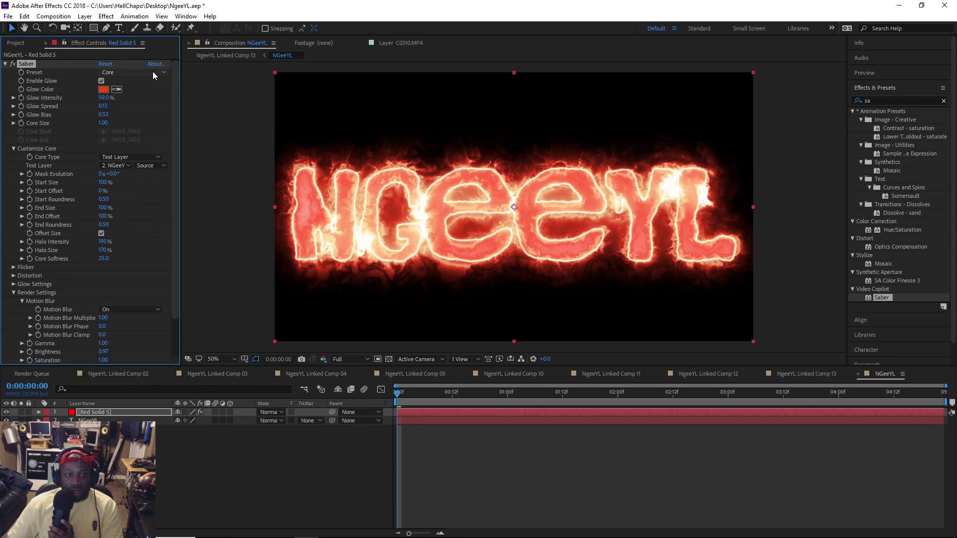
left_click(153, 71)
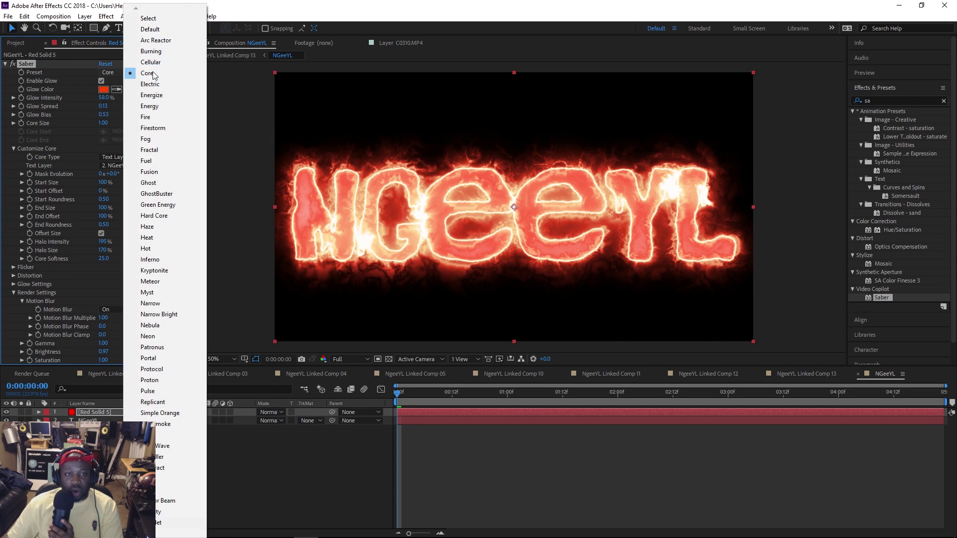
left_click(172, 226)
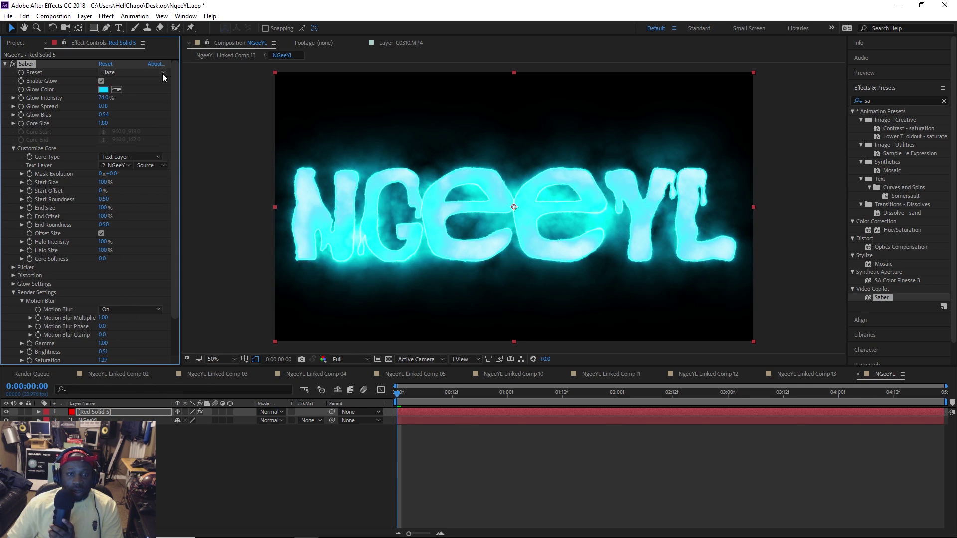
Try the Heat preset, then settle on the Fire preset for burning flames
left_click(162, 73)
left_click(167, 238)
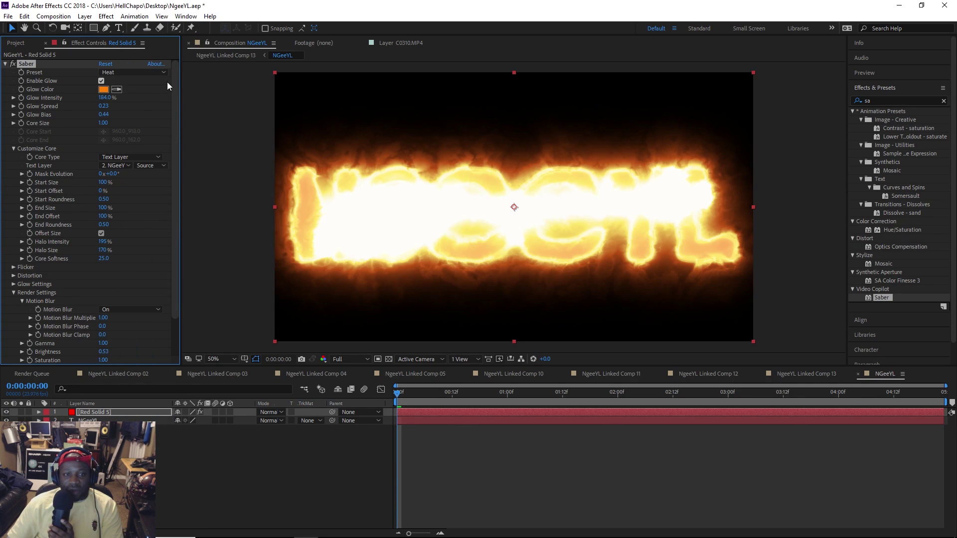
left_click(165, 75)
left_click(174, 119)
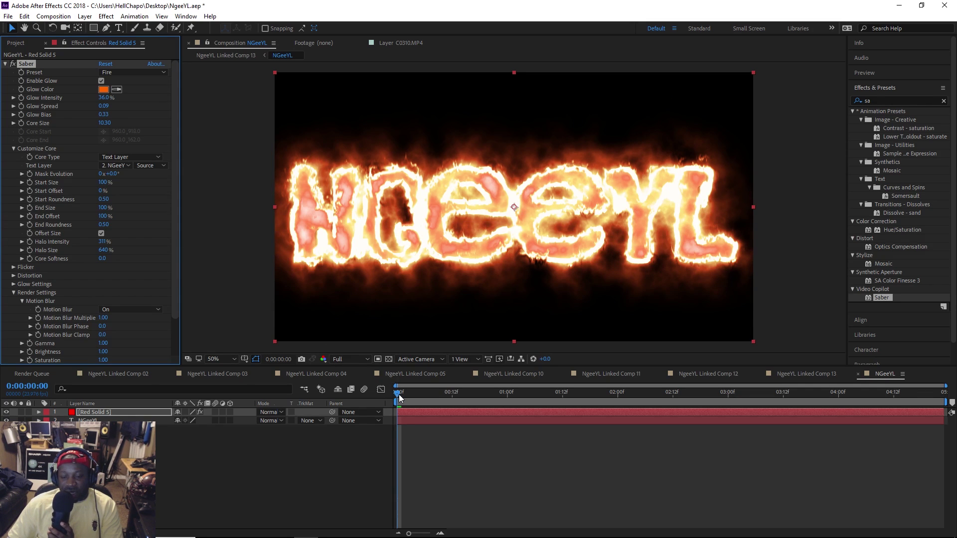
key("space")
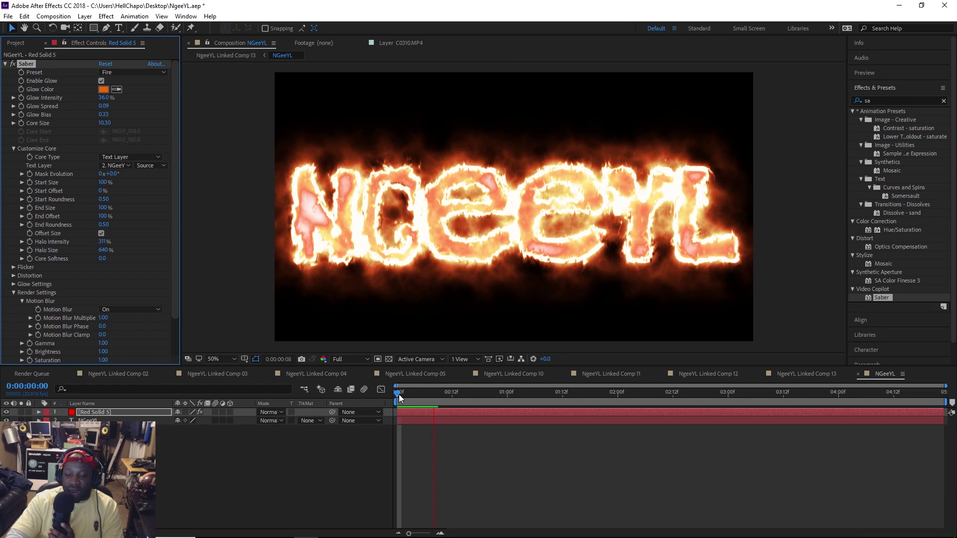
key("space")
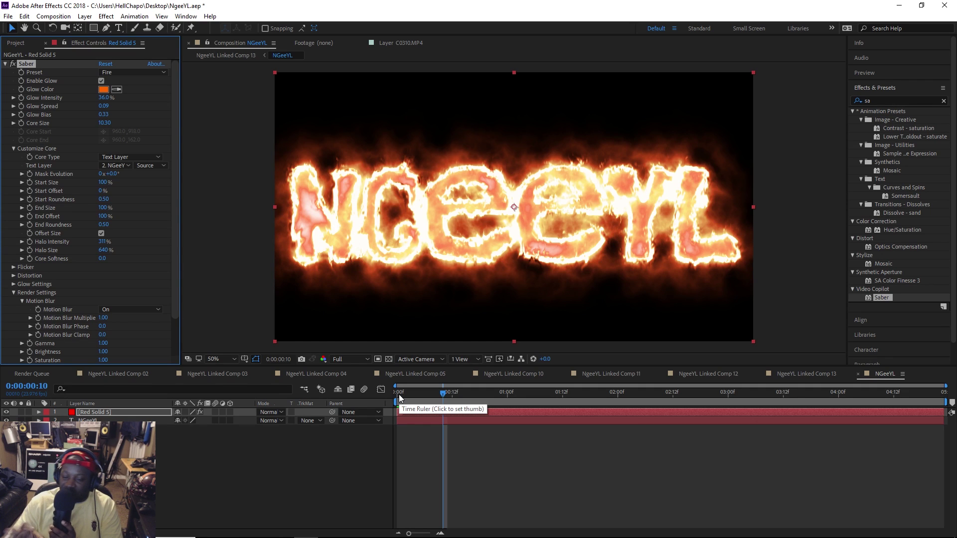
left_click(399, 397)
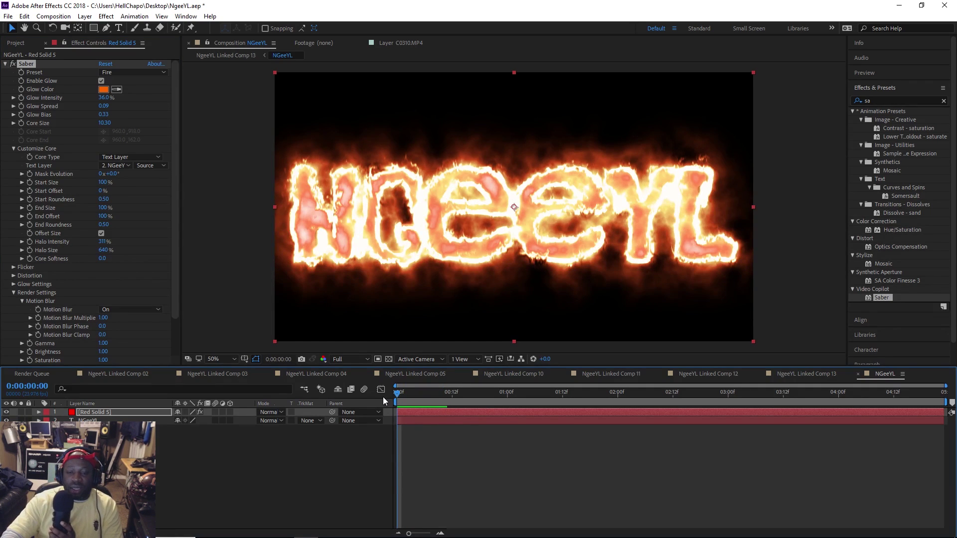
key("space")
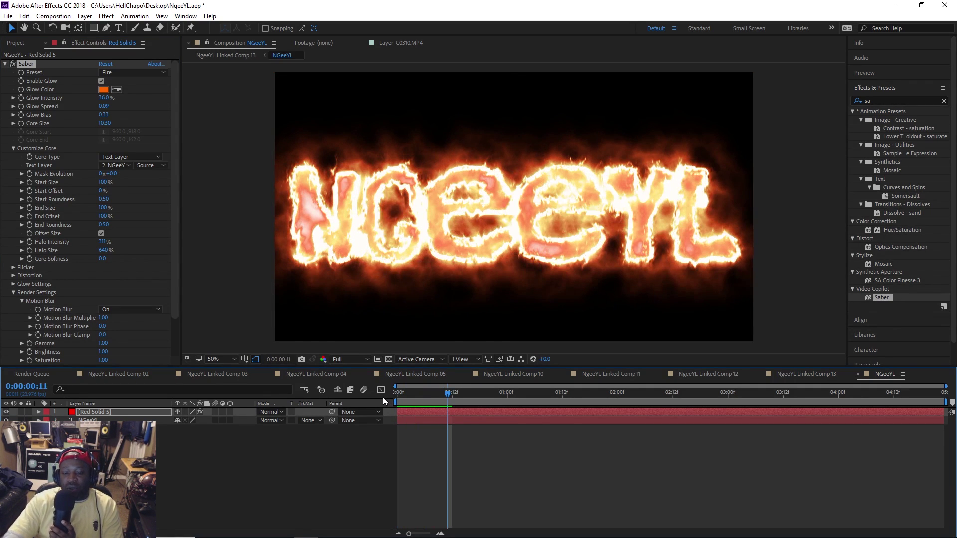
key("space")
key("space")
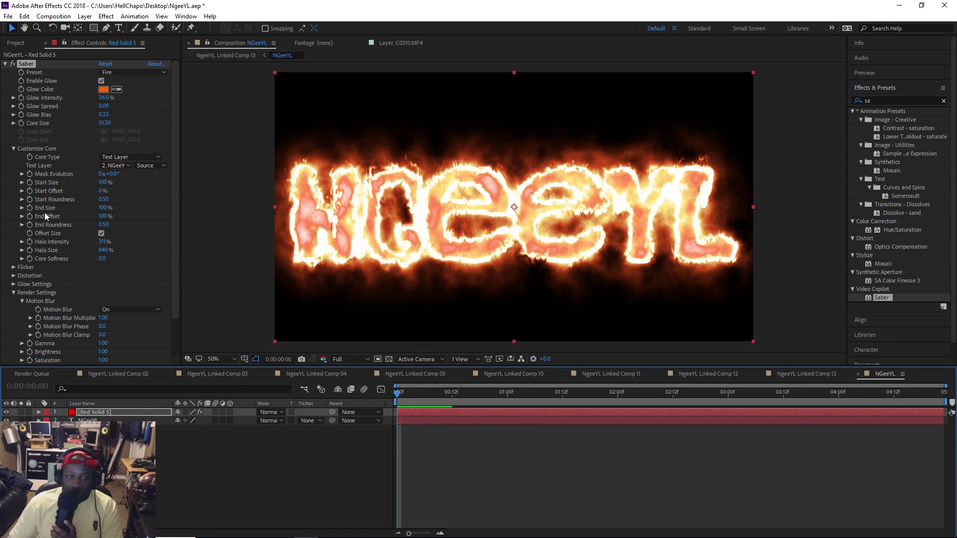
Keyframe Saber Start Offset at 100% at 0:00 so the fire starts hidden
left_click(22, 199)
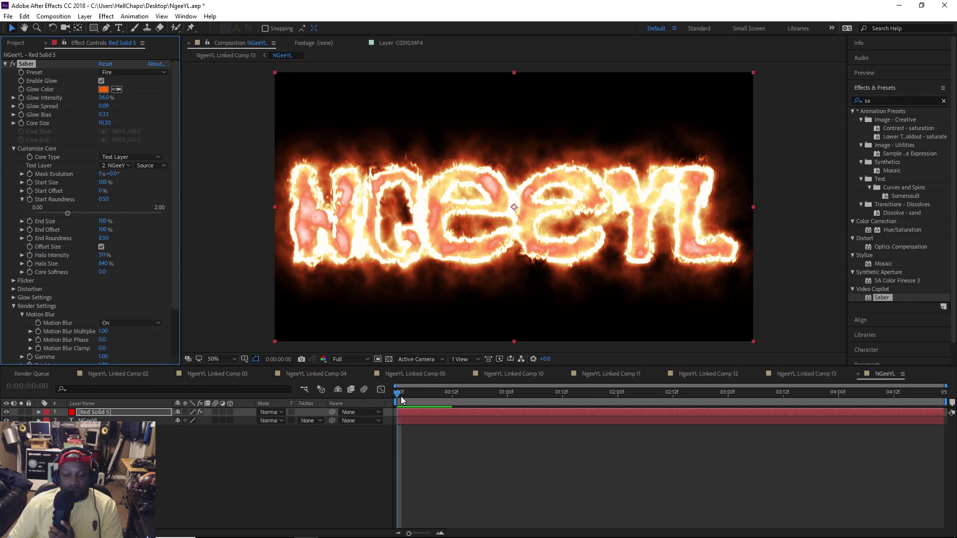
left_click(21, 196)
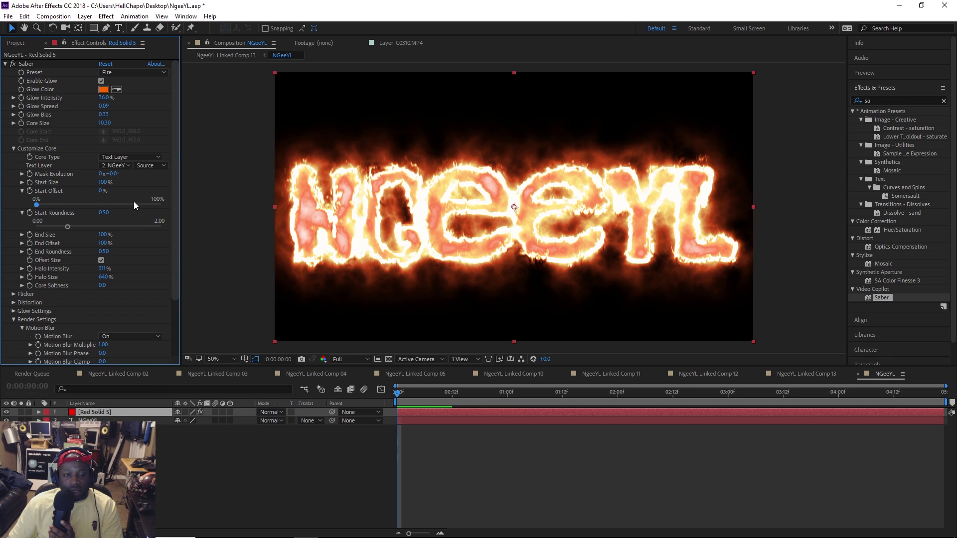
left_click_drag(37, 205, 158, 204)
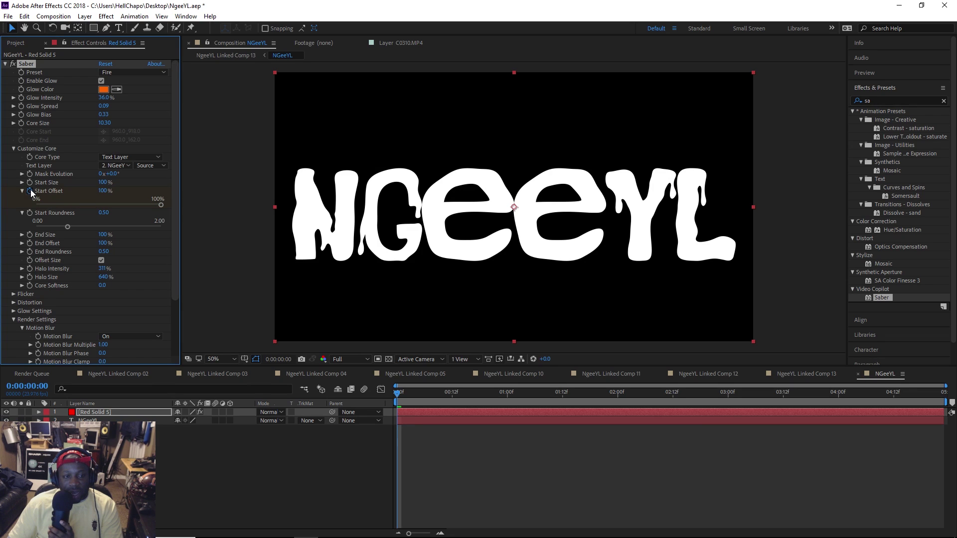
left_click(398, 394)
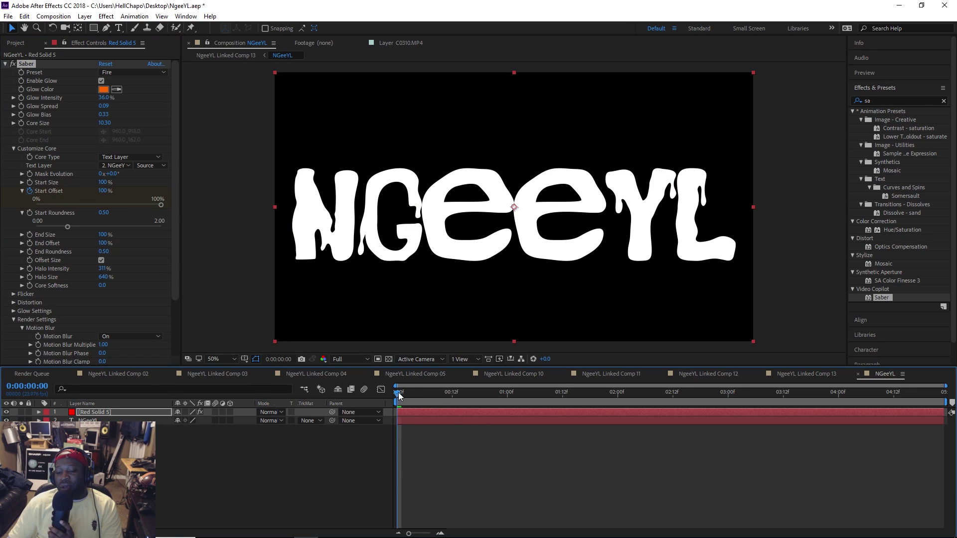
key("space")
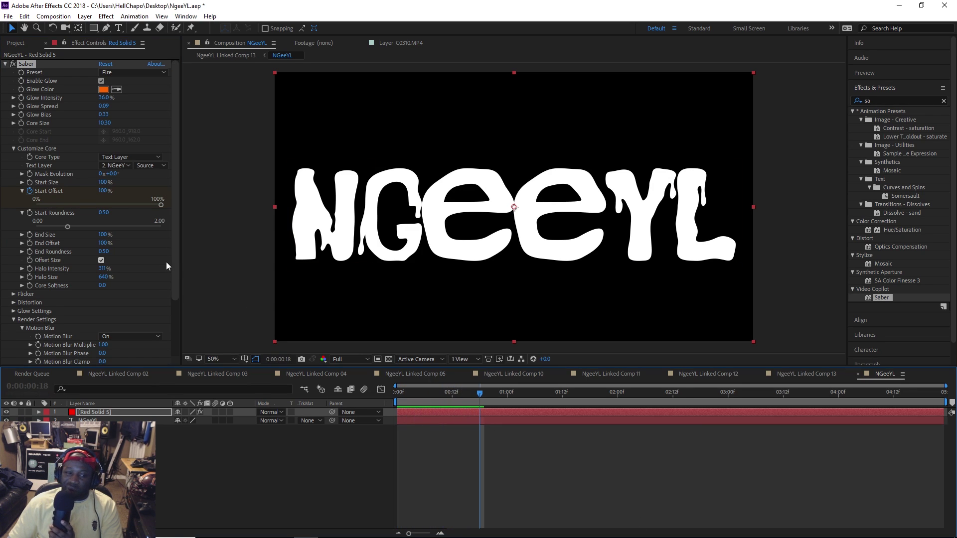
Bring Start Offset back to 0% later and preview the fire burning in
left_click_drag(160, 205, 14, 193)
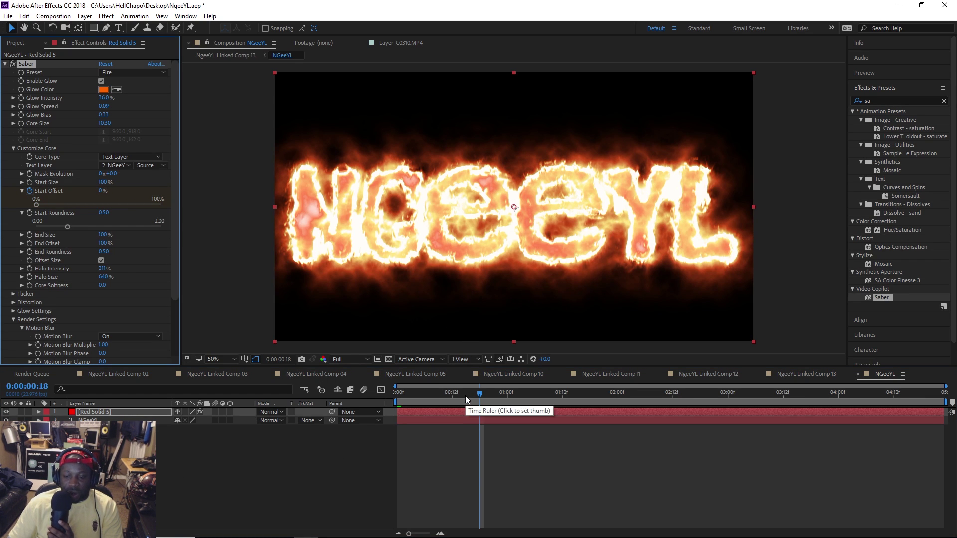
left_click_drag(465, 395, 370, 387)
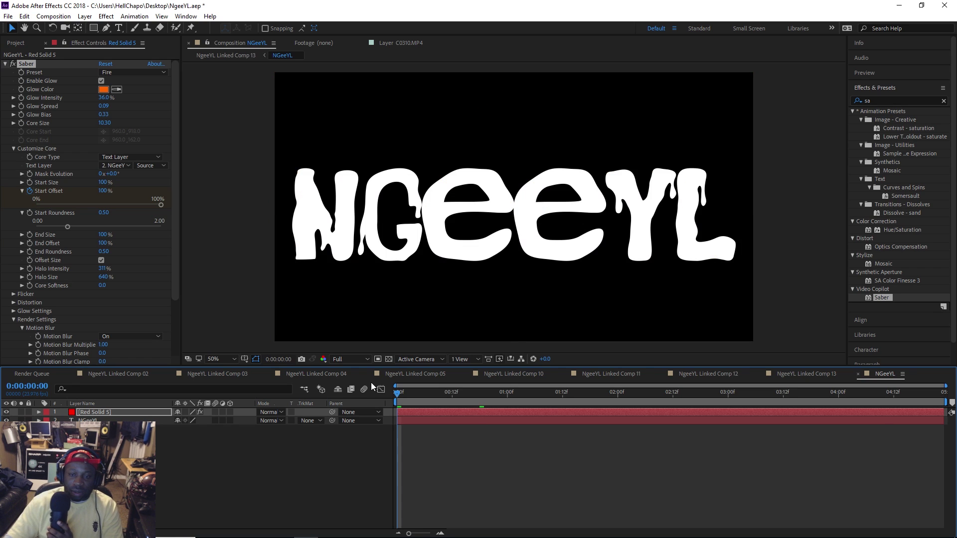
key("space")
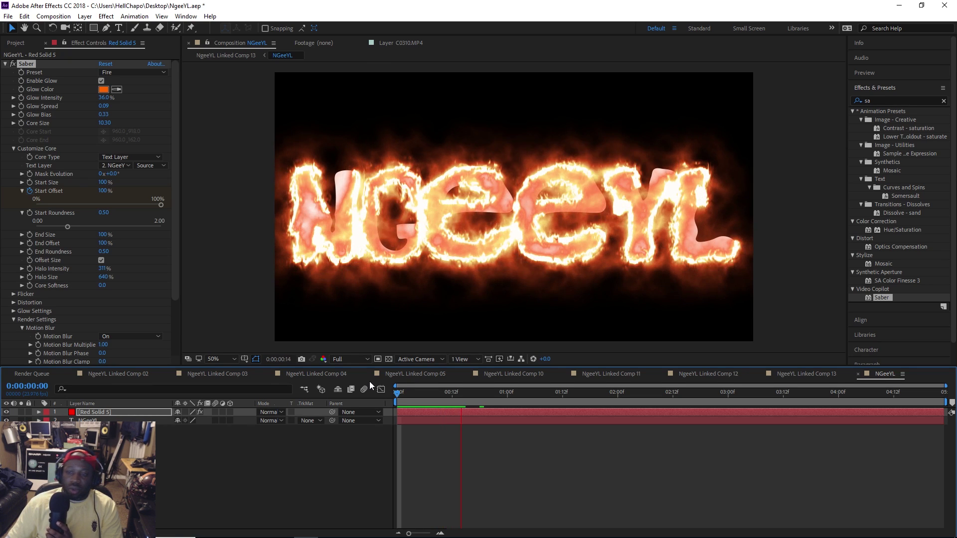
Turn off the NGeeYL text layer's visibility so only the fire outline remains, then preview
left_click(338, 193)
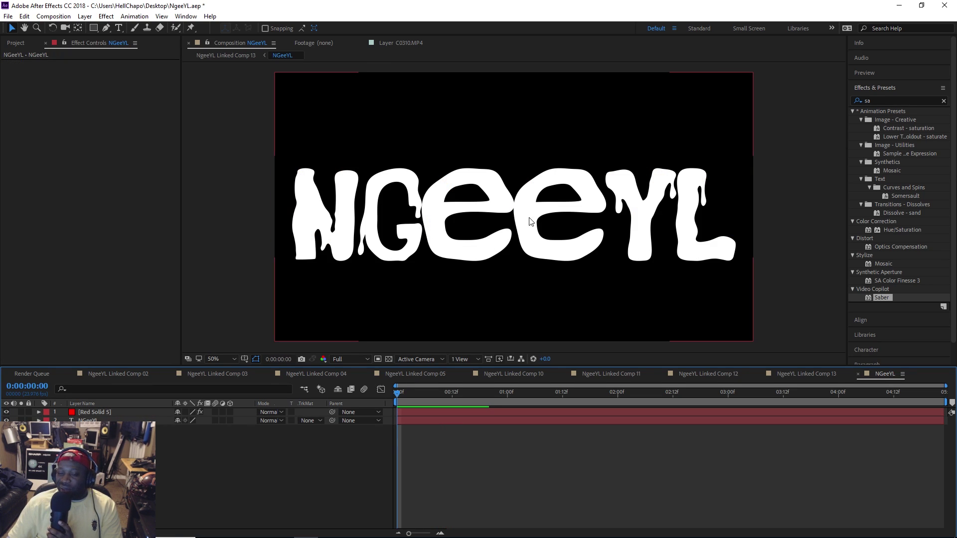
left_click(505, 213)
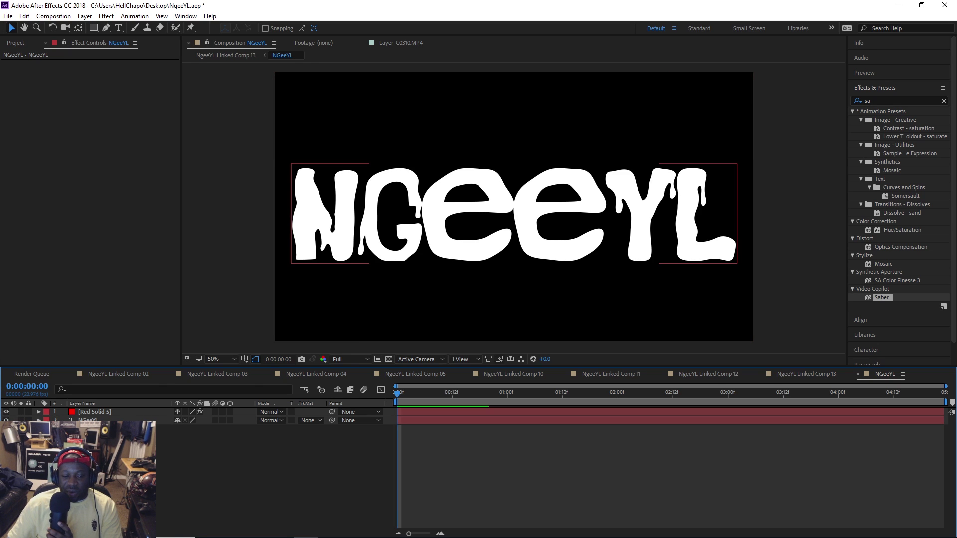
left_click(6, 420)
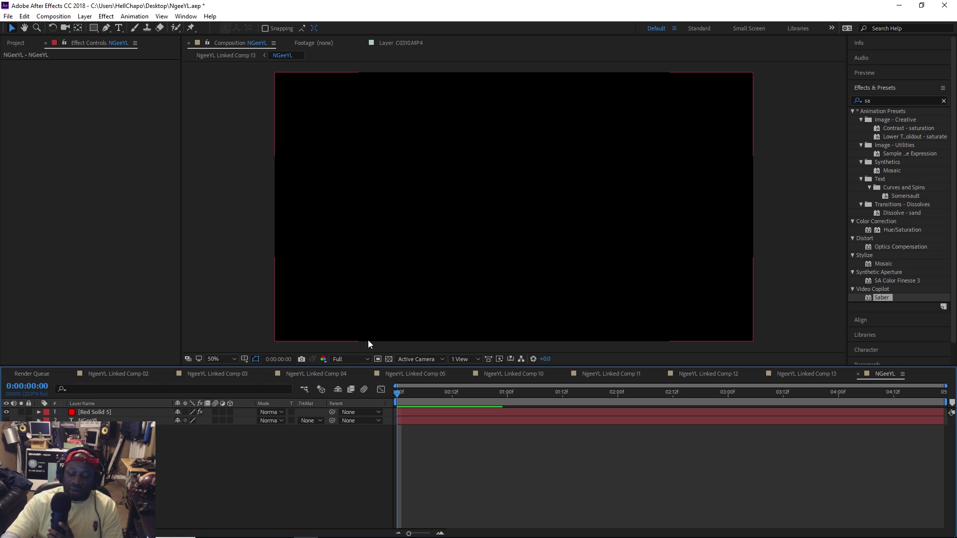
key("space")
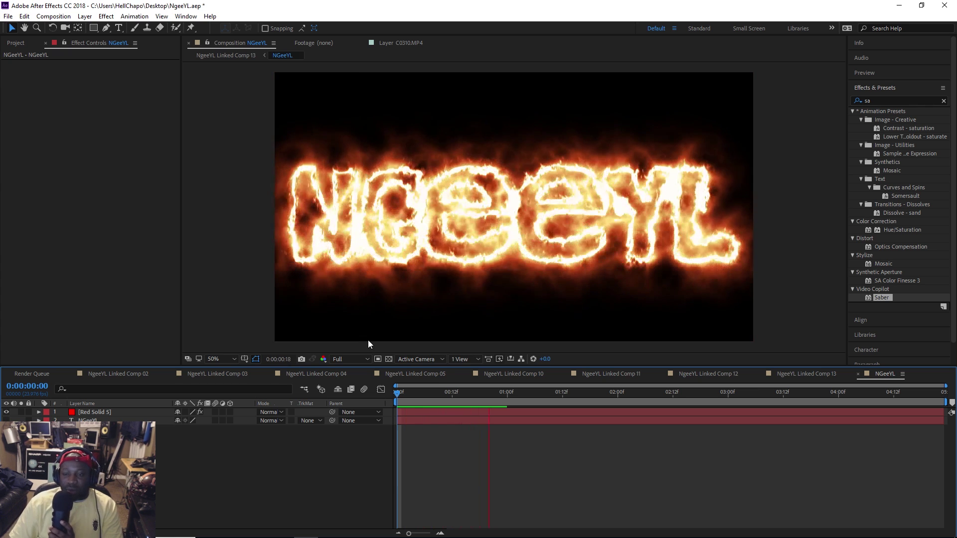
key("space")
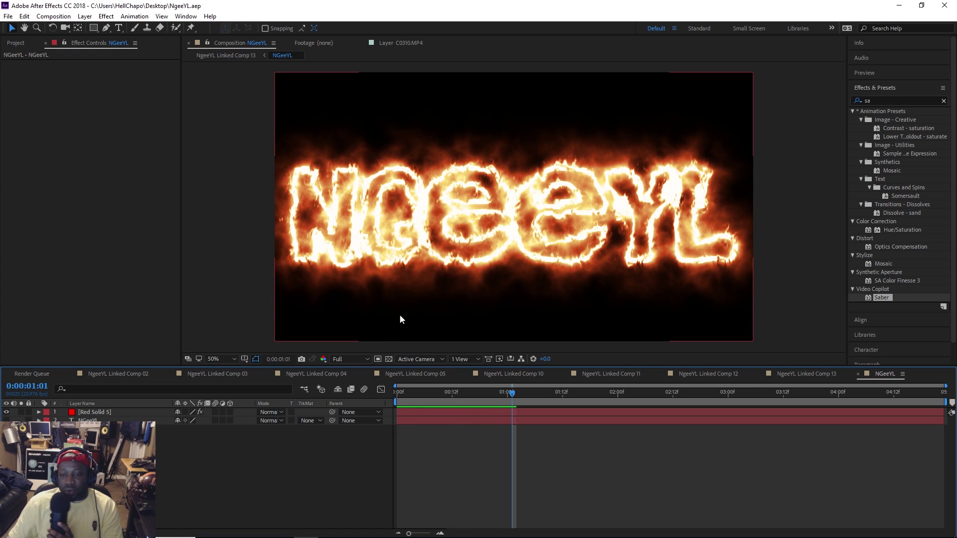
mouse_move(303, 535)
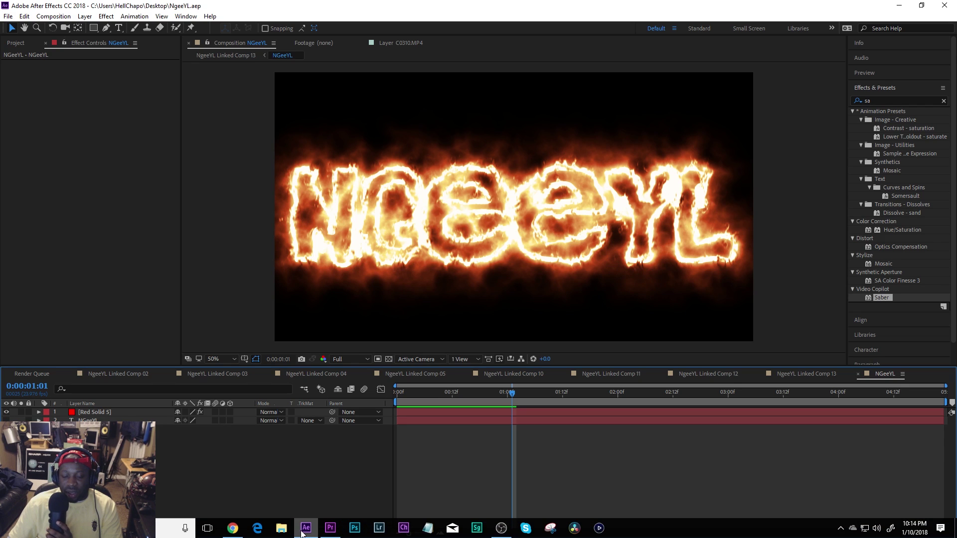
Return to Premiere Pro and scrub to the linked NGeeYL comp clip
left_click(329, 529)
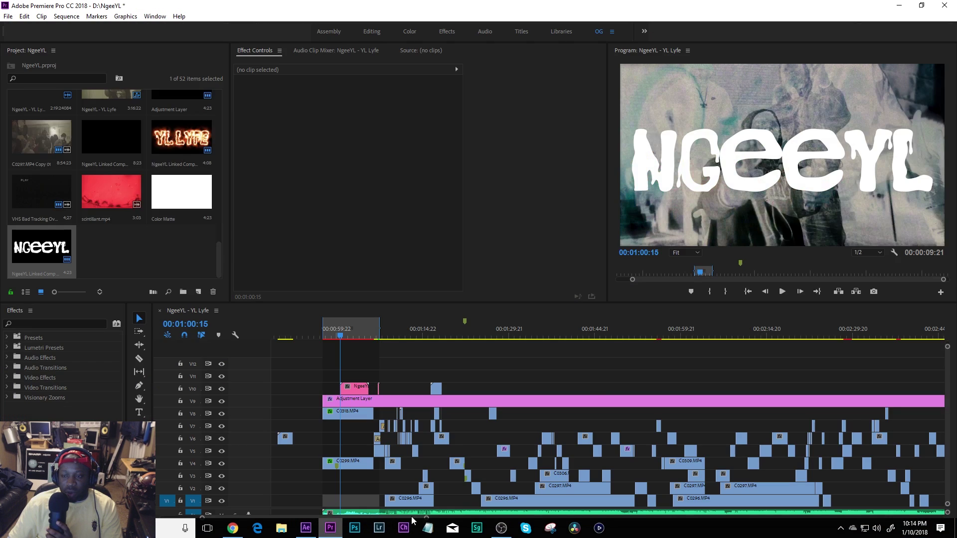
left_click(340, 335)
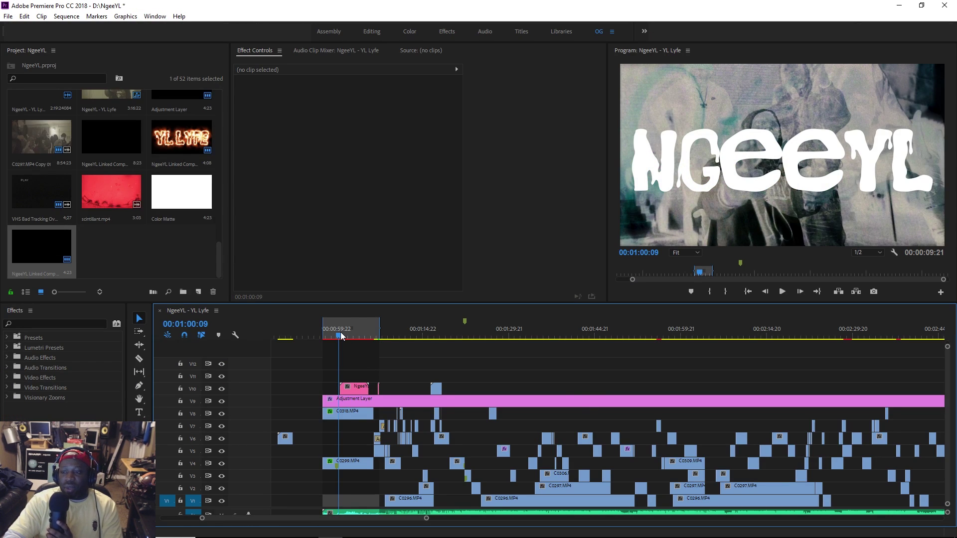